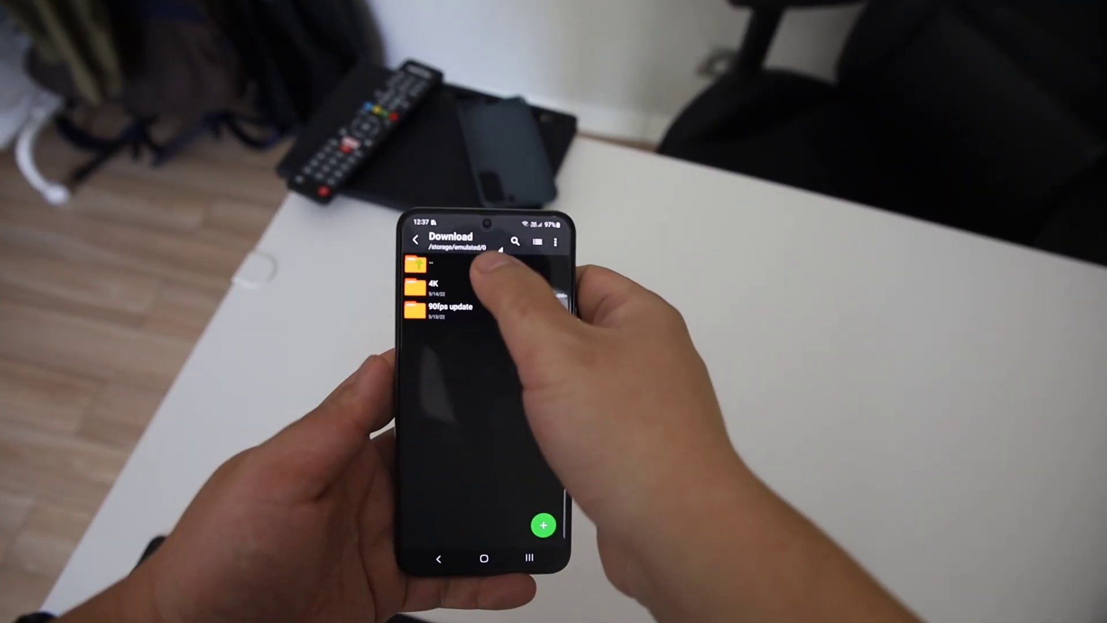
{"action": "left_click", "coordinate": [445, 267]}
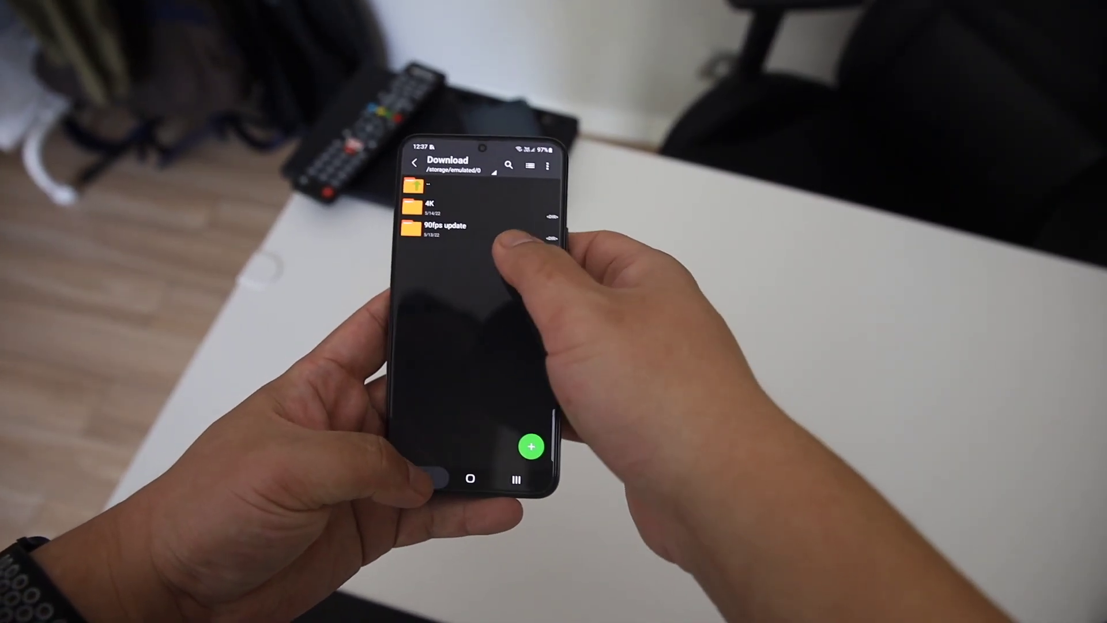